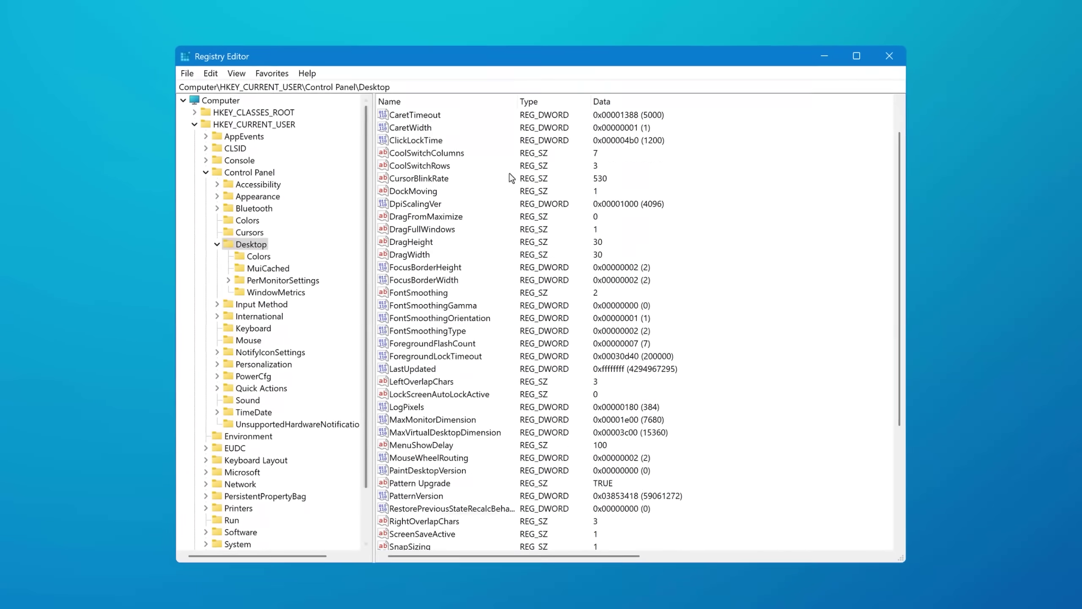
- Review the Control Panel\Desktop values, then open the File menu to begin a registry backup
{"action": "scroll", "coordinate": [509, 174], "scroll_direction": "down", "scroll_amount": 4}
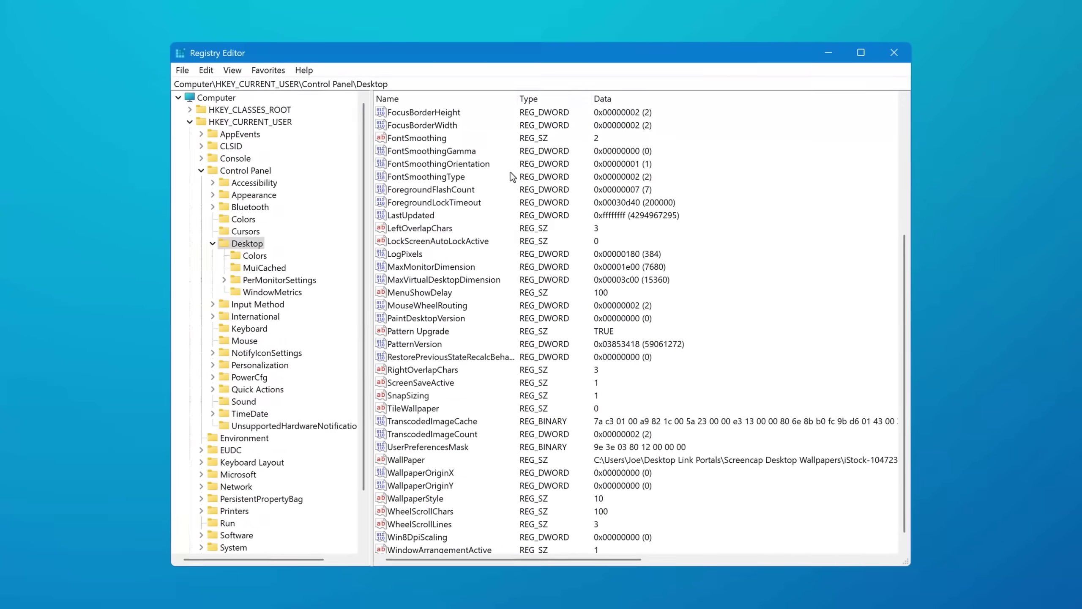
{"action": "scroll", "coordinate": [501, 256], "scroll_direction": "up", "scroll_amount": 3}
{"action": "scroll", "coordinate": [622, 279], "scroll_direction": "up", "scroll_amount": 3}
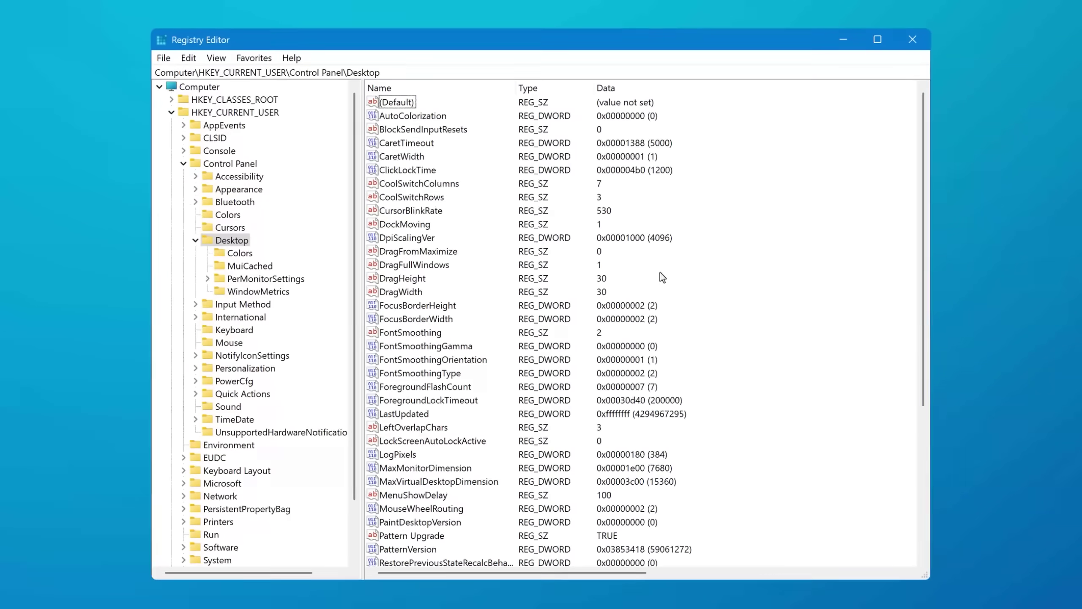
{"action": "left_click_drag", "start_coordinate": [932, 179], "coordinate": [917, 320]}
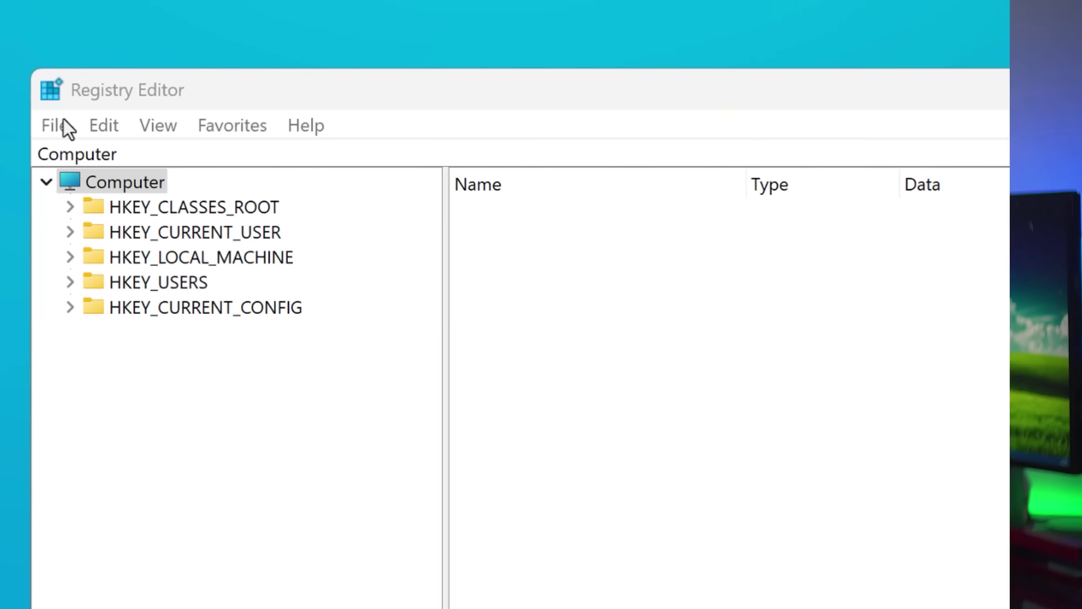
{"action": "left_click", "coordinate": [62, 125]}
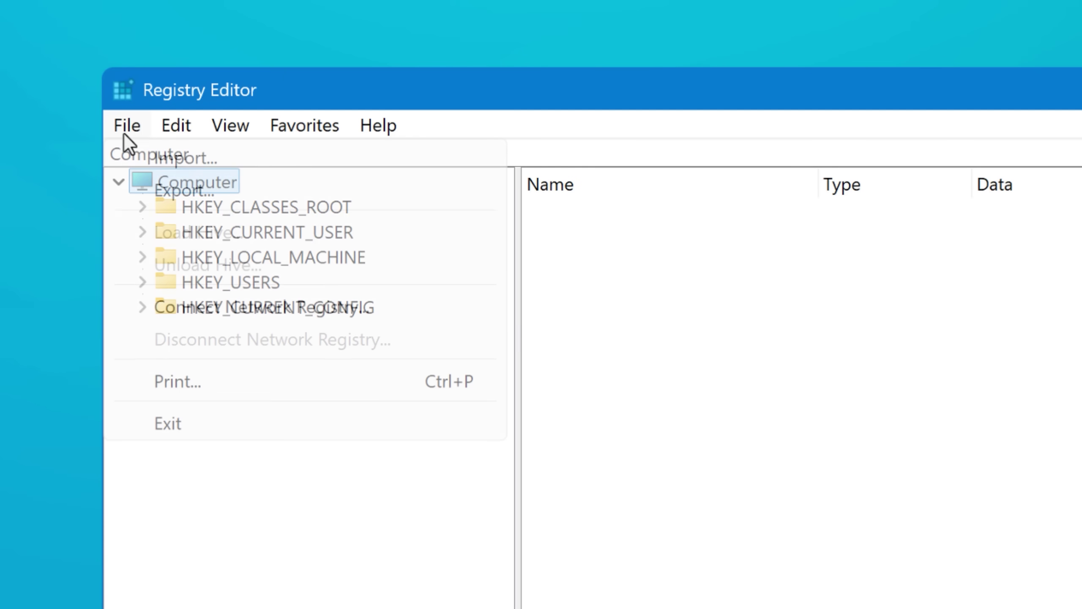
- Export the entire registry as a backup, then select MenuShowDelay (100) under HKCU\Control Panel\Desktop
{"action": "left_click", "coordinate": [212, 193]}
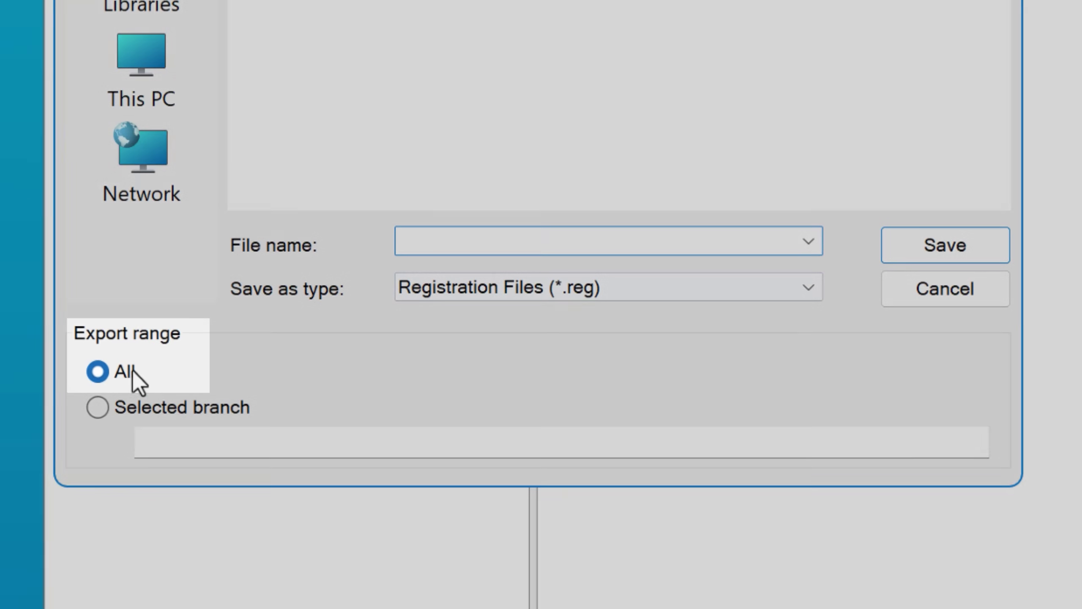
{"action": "left_click", "coordinate": [90, 388]}
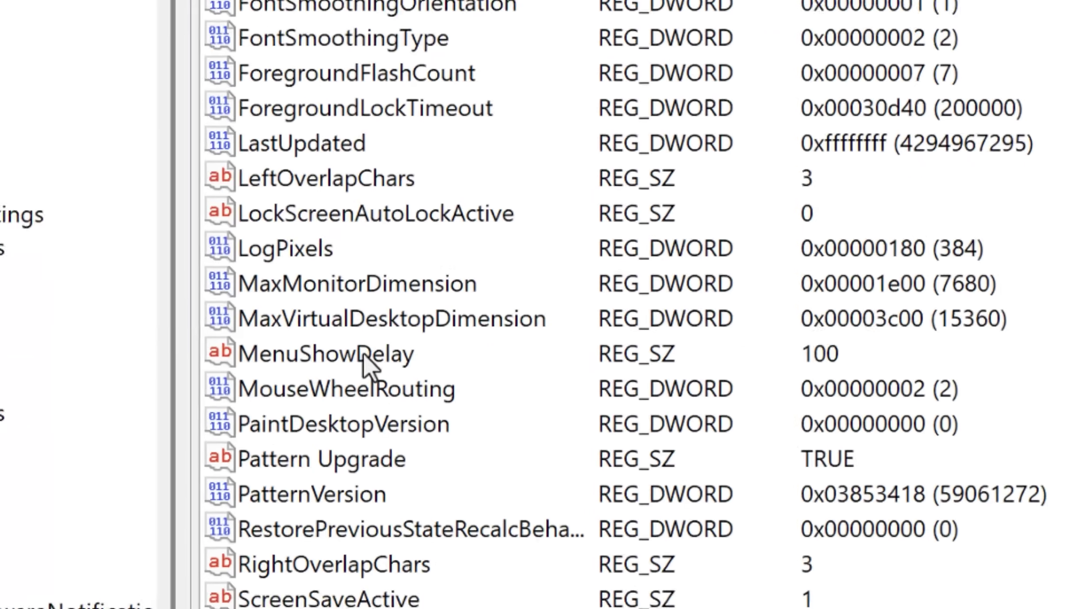
{"action": "left_click", "coordinate": [440, 421]}
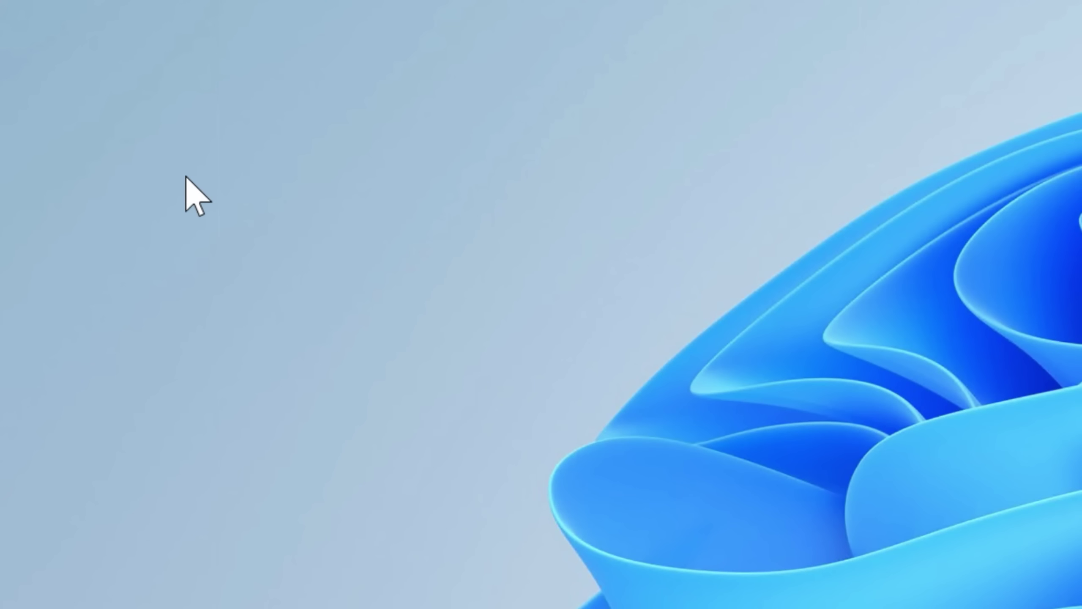
{"action": "right_click", "coordinate": [178, 172]}
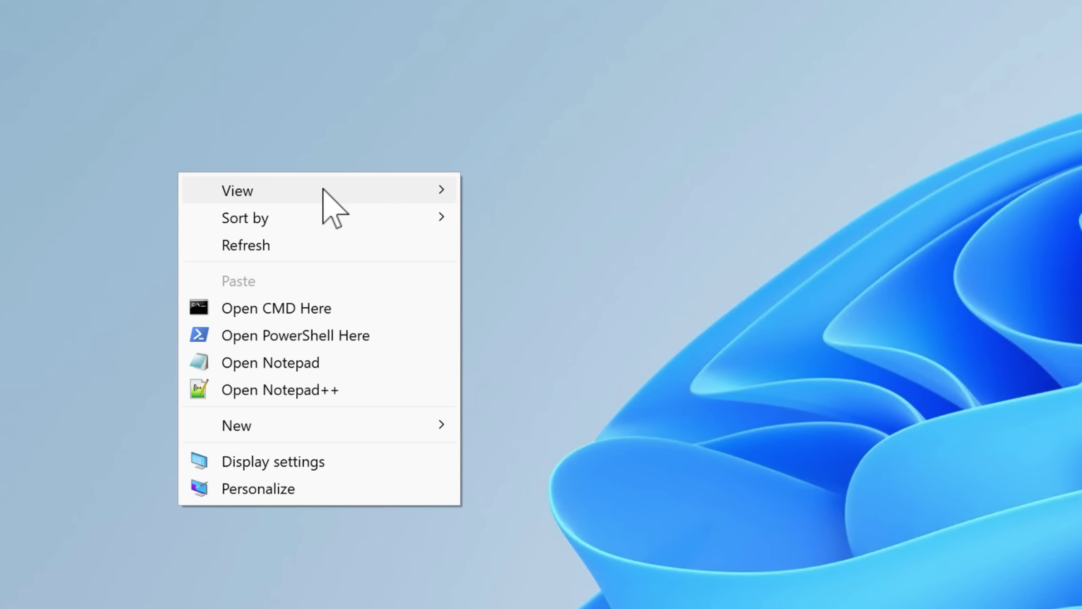
- Bring up the desktop context menu repeatedly, expanding View and Sort by to gauge submenu delay
{"action": "mouse_move", "coordinate": [323, 189]}
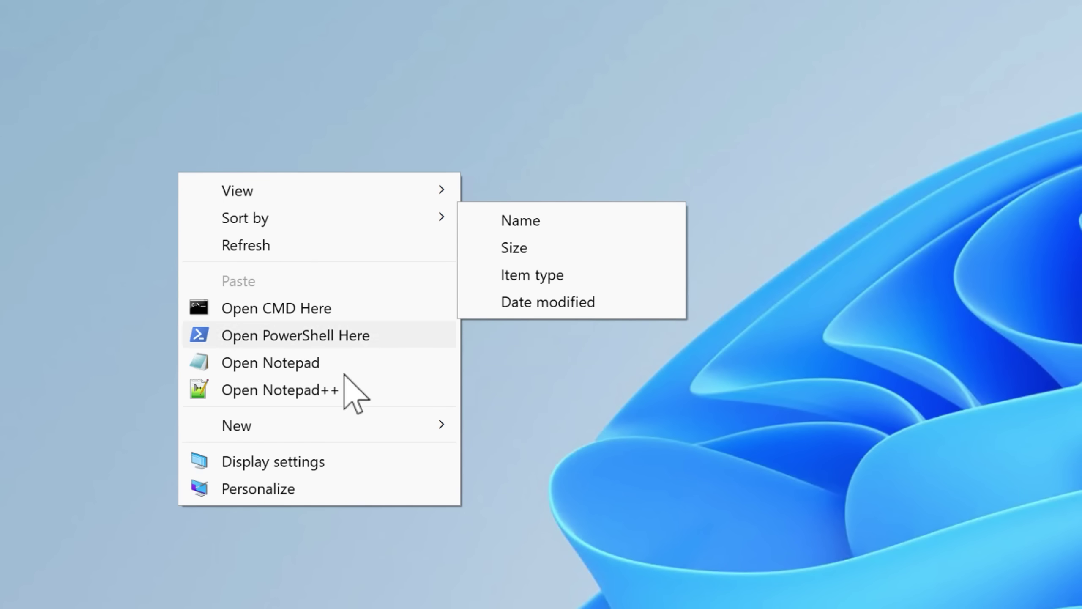
{"action": "mouse_move", "coordinate": [358, 433]}
{"action": "mouse_move", "coordinate": [346, 212]}
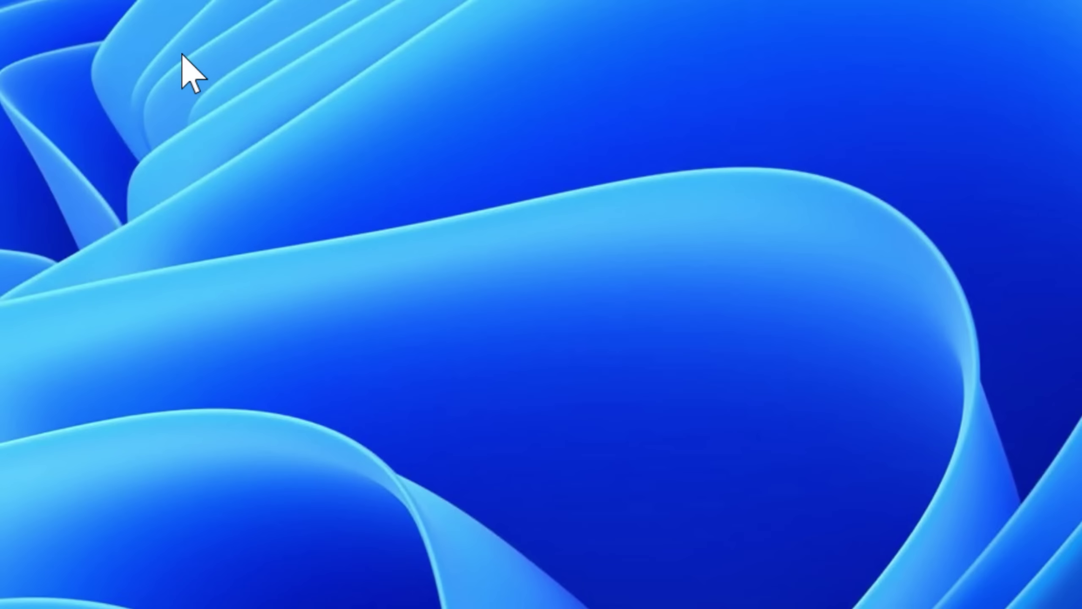
{"action": "right_click", "coordinate": [182, 54]}
{"action": "mouse_move", "coordinate": [283, 78]}
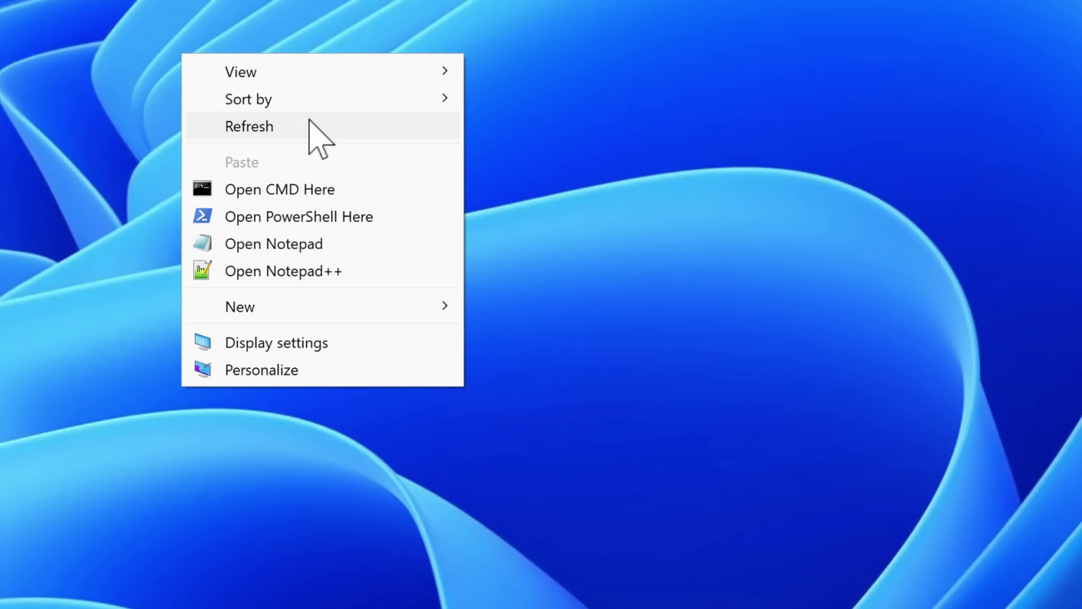
{"action": "mouse_move", "coordinate": [311, 101]}
{"action": "right_click", "coordinate": [215, 169]}
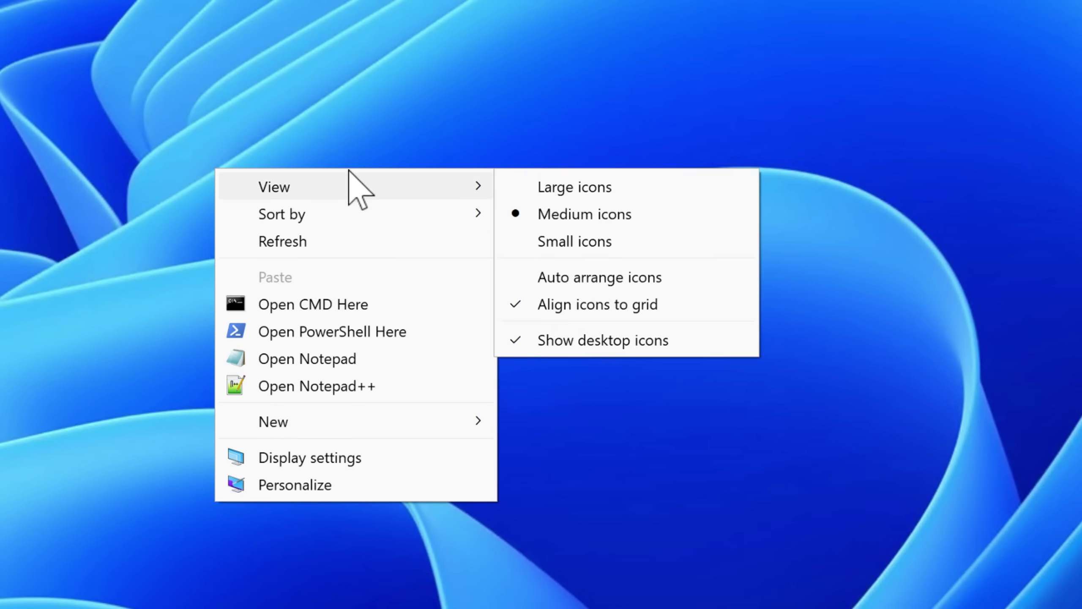
{"action": "mouse_move", "coordinate": [356, 187]}
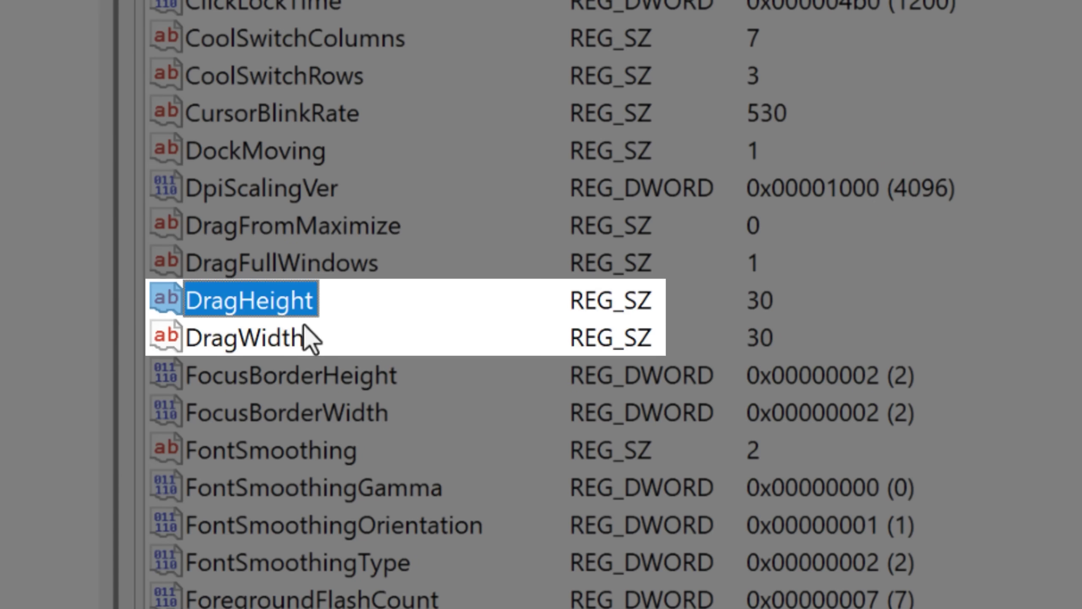
- Select the DragWidth value, which reads 30 like DragHeight
{"action": "left_click", "coordinate": [301, 340]}
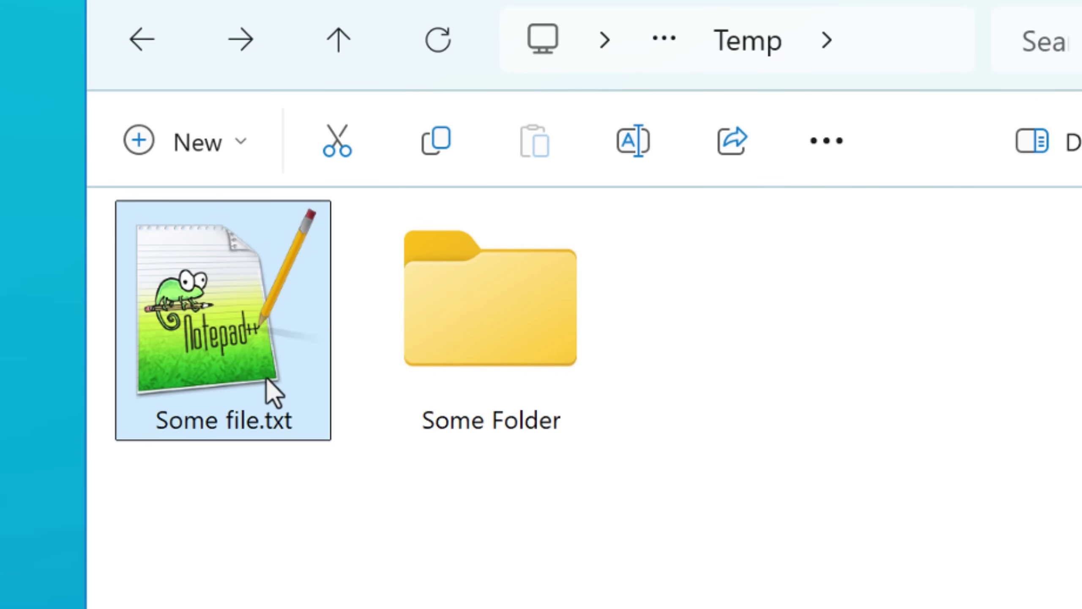
- Drag Some file.txt and Some Folder short distances in File Explorer to test drag sensitivity
{"action": "left_click_drag", "start_coordinate": [266, 377], "coordinate": [759, 406]}
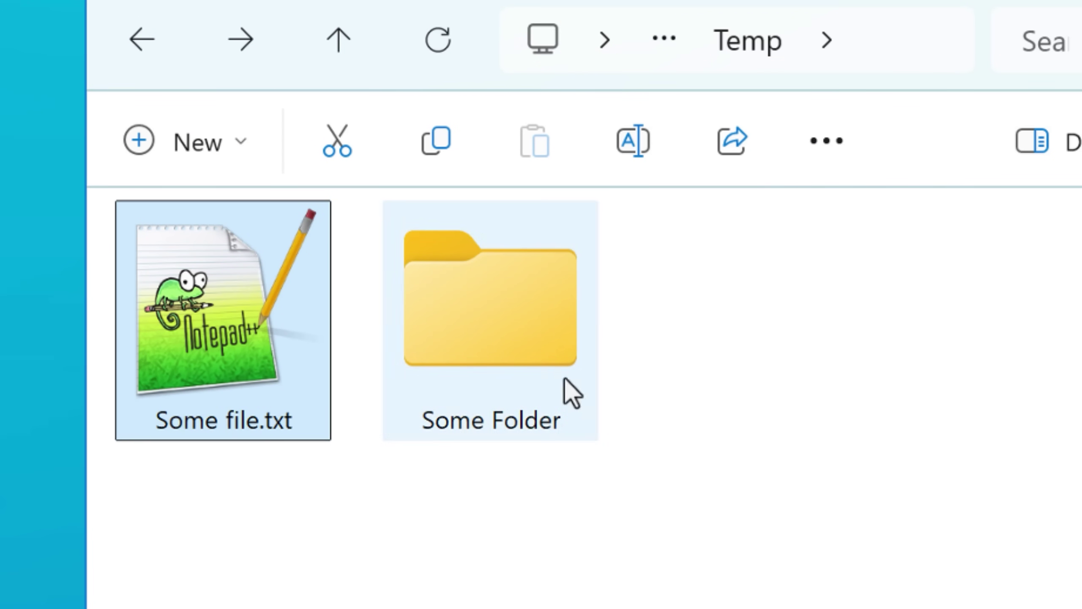
{"action": "left_click_drag", "start_coordinate": [575, 391], "coordinate": [694, 481]}
{"action": "left_click_drag", "start_coordinate": [756, 453], "coordinate": [775, 484]}
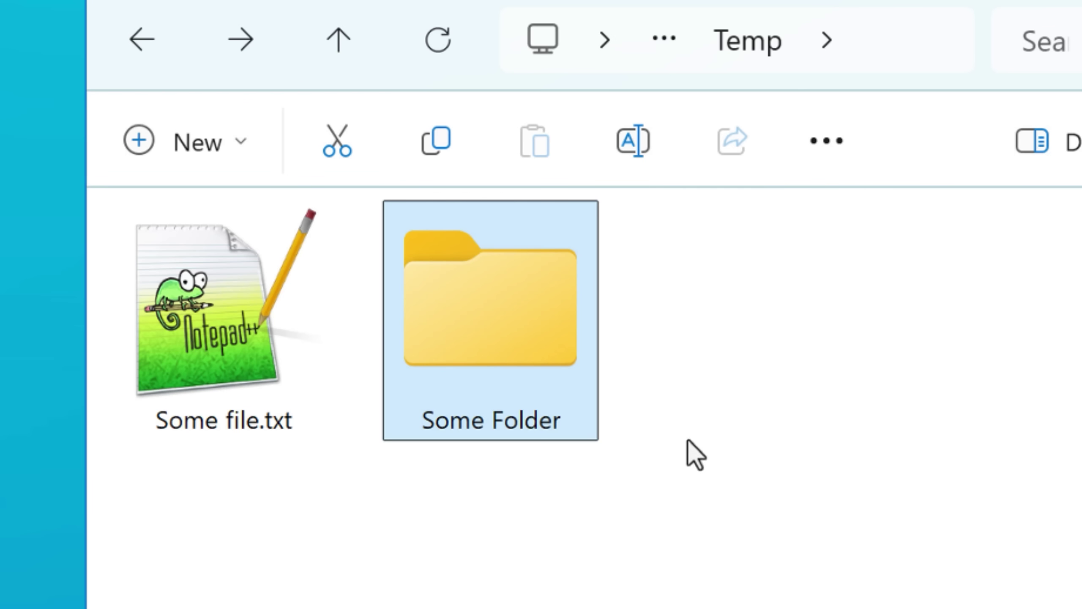
{"action": "left_click", "coordinate": [416, 464]}
{"action": "left_click_drag", "start_coordinate": [229, 398], "coordinate": [409, 486]}
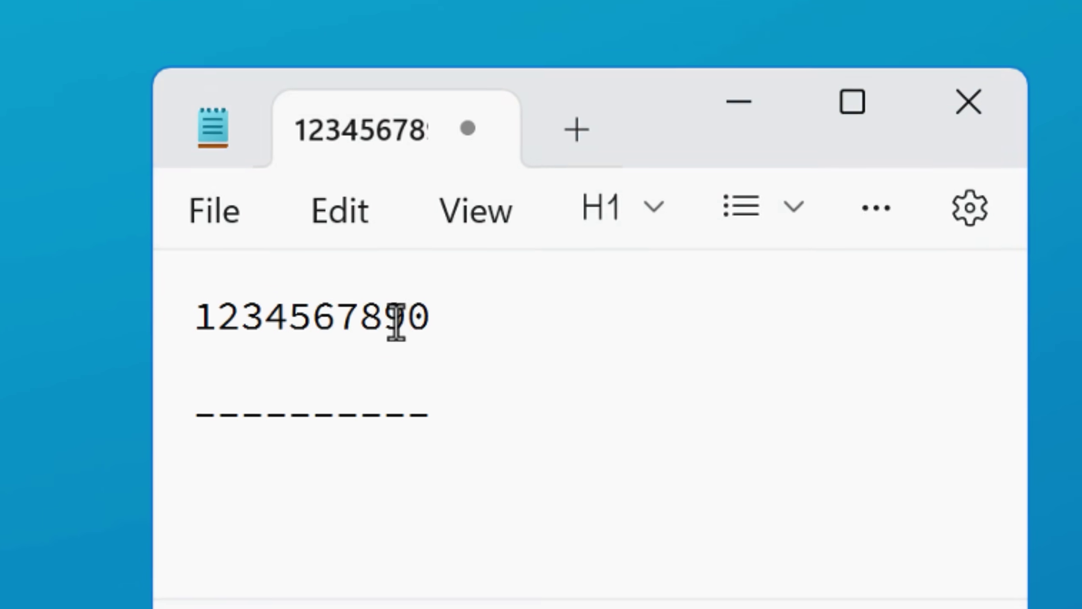
- Move 4567890 into the dashed line in Notepad and shift the Explorer window up-left
{"action": "left_click_drag", "start_coordinate": [430, 318], "coordinate": [349, 325]}
{"action": "left_click_drag", "start_coordinate": [310, 416], "coordinate": [314, 413]}
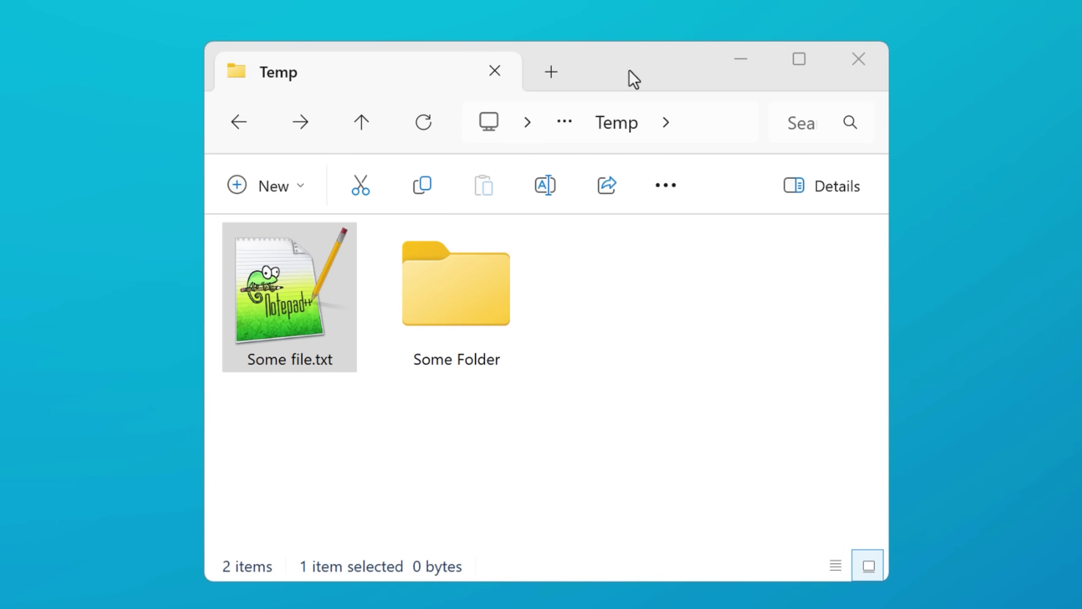
{"action": "mouse_move", "coordinate": [630, 71]}
{"action": "left_mouse_down"}
{"action": "mouse_move", "coordinate": [637, 16]}
{"action": "mouse_move", "coordinate": [702, 50]}
{"action": "mouse_move", "coordinate": [644, 74]}
{"action": "mouse_move", "coordinate": [620, 55]}
{"action": "left_mouse_up"}
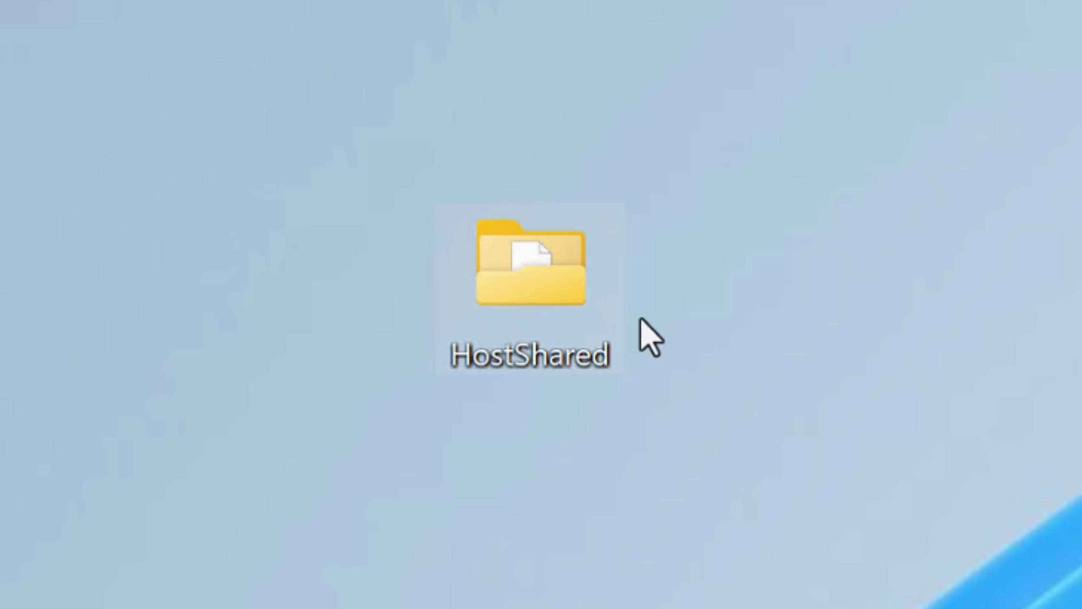
- Nudge the HostShared folder, then maximize, restore and drag Notepad down into a smaller window
{"action": "left_click_drag", "start_coordinate": [522, 284], "coordinate": [547, 285]}
{"action": "left_click_drag", "start_coordinate": [535, 267], "coordinate": [550, 269]}
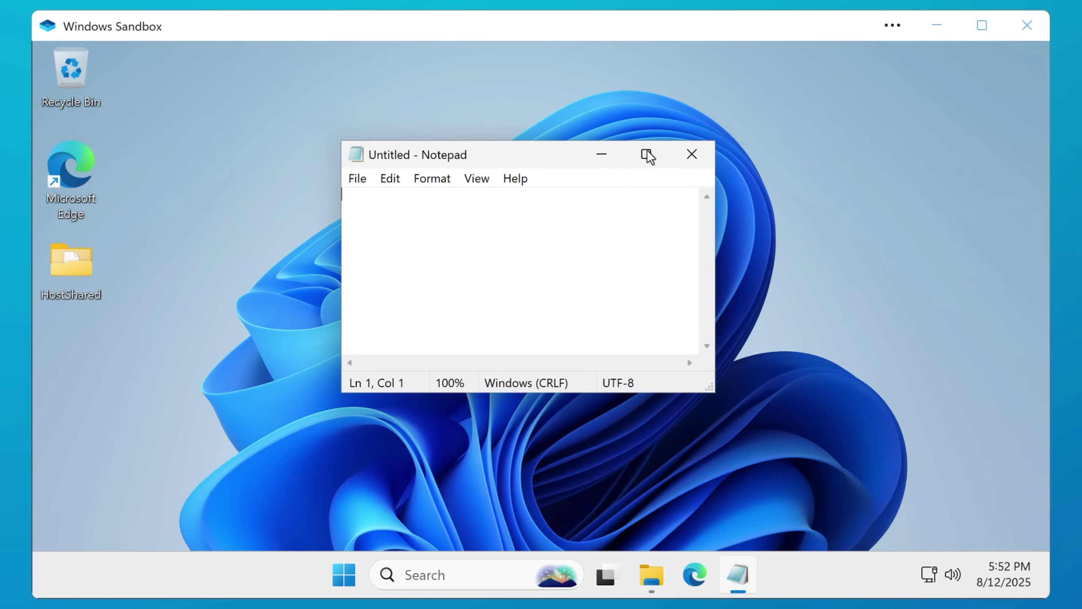
{"action": "left_click", "coordinate": [648, 154]}
{"action": "double_click", "coordinate": [758, 59]}
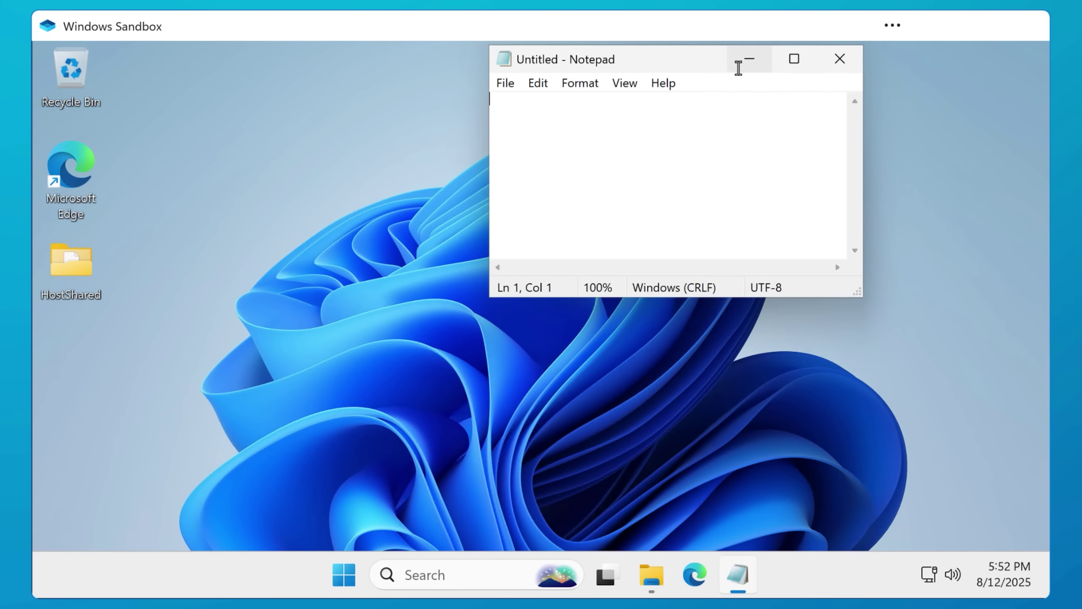
{"action": "left_click", "coordinate": [781, 63]}
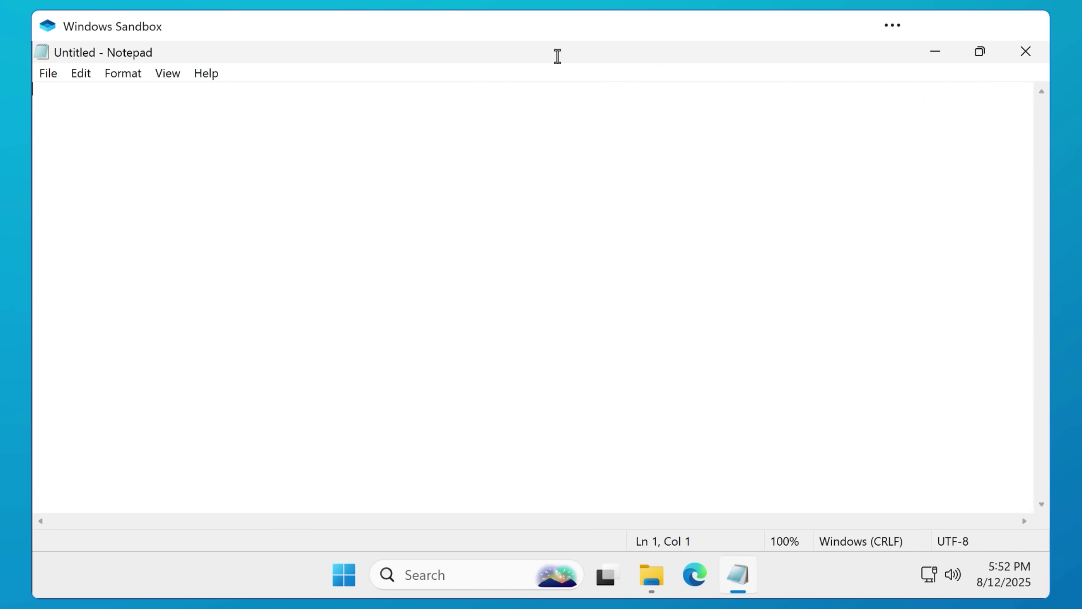
{"action": "left_click_drag", "start_coordinate": [558, 56], "coordinate": [561, 74]}
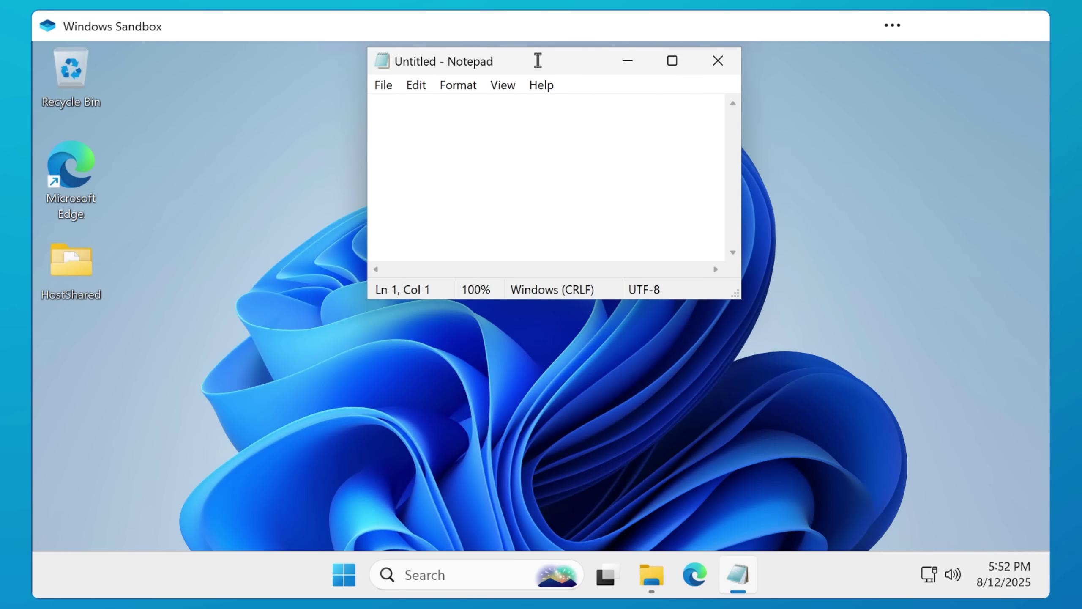
{"action": "left_click_drag", "start_coordinate": [529, 74], "coordinate": [554, 113]}
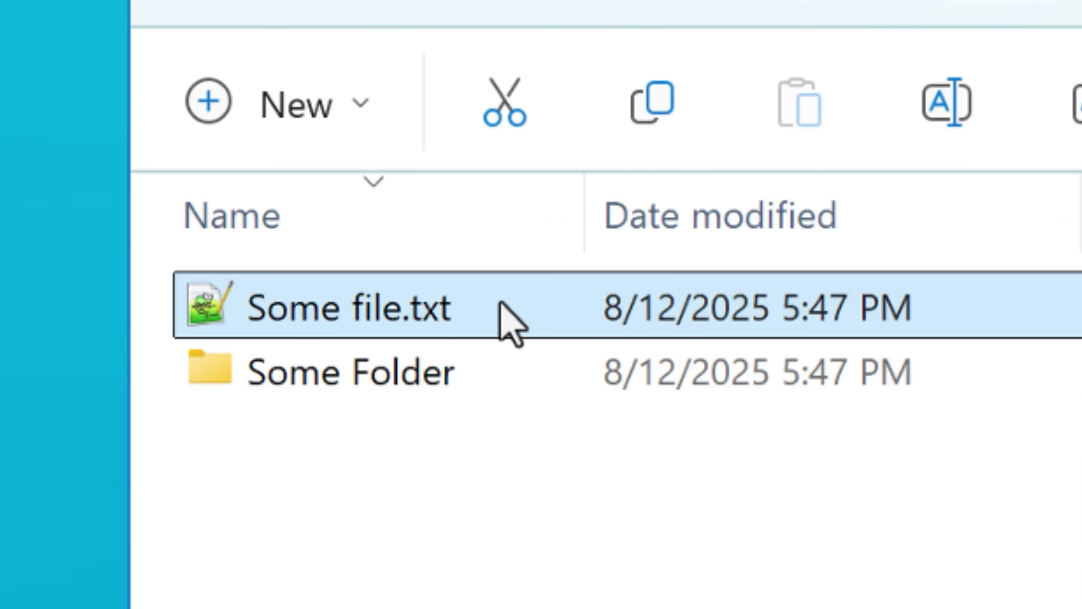
{"action": "mouse_move", "coordinate": [491, 303]}
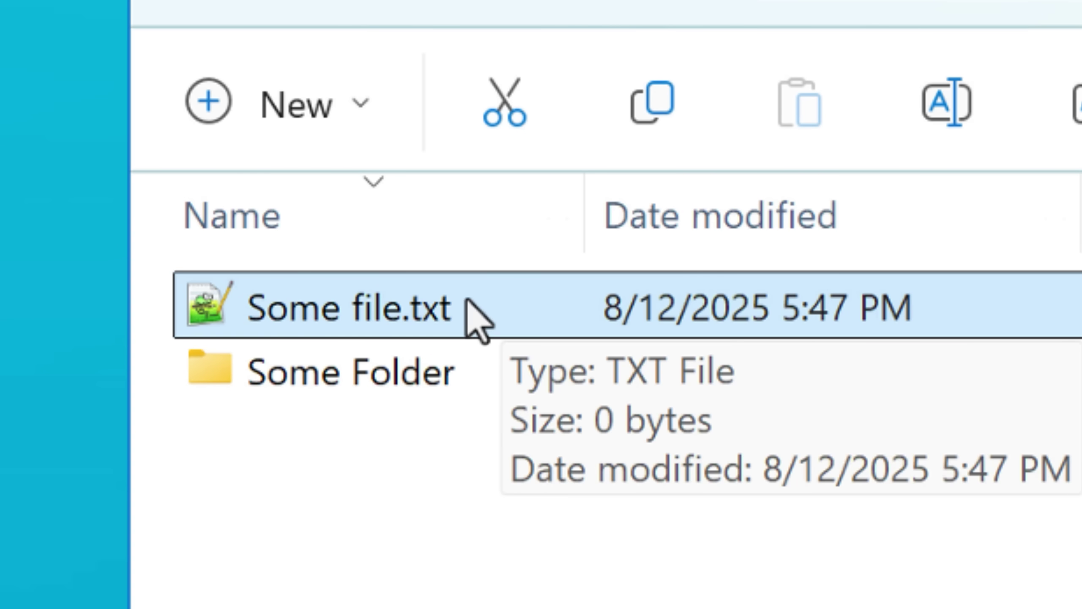
{"action": "mouse_move", "coordinate": [495, 332]}
{"action": "left_mouse_down"}
{"action": "mouse_move", "coordinate": [507, 383]}
{"action": "mouse_move", "coordinate": [509, 328]}
{"action": "left_mouse_up"}
{"action": "key", "text": "Delete"}
{"action": "key", "text": "ctrl+z"}
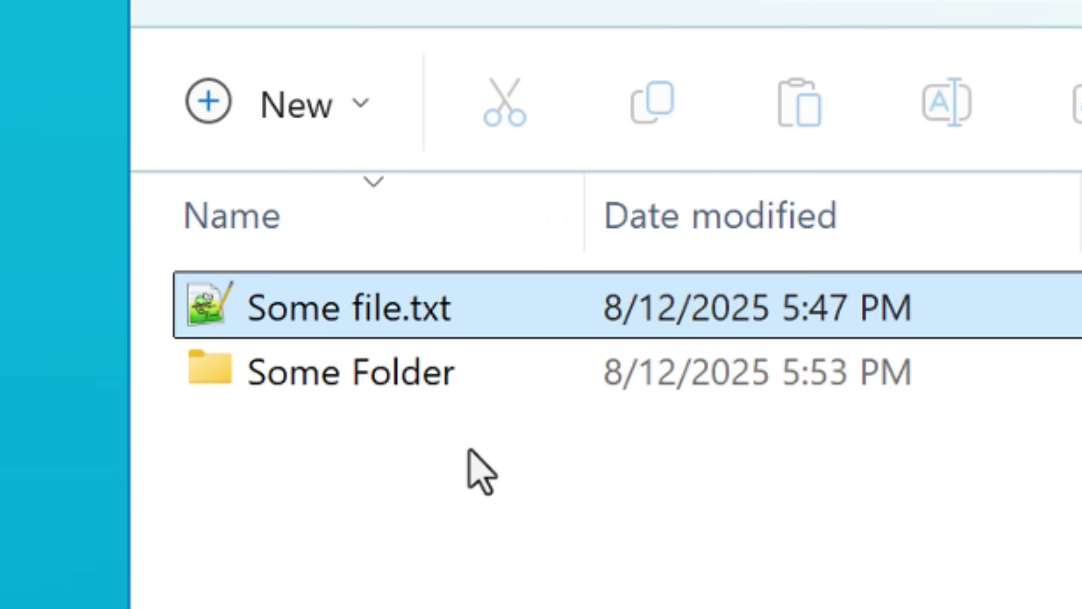
{"action": "left_click_drag", "start_coordinate": [496, 322], "coordinate": [502, 474]}
{"action": "left_click", "coordinate": [500, 380]}
{"action": "left_click_drag", "start_coordinate": [468, 376], "coordinate": [495, 483]}
{"action": "left_click", "coordinate": [498, 473]}
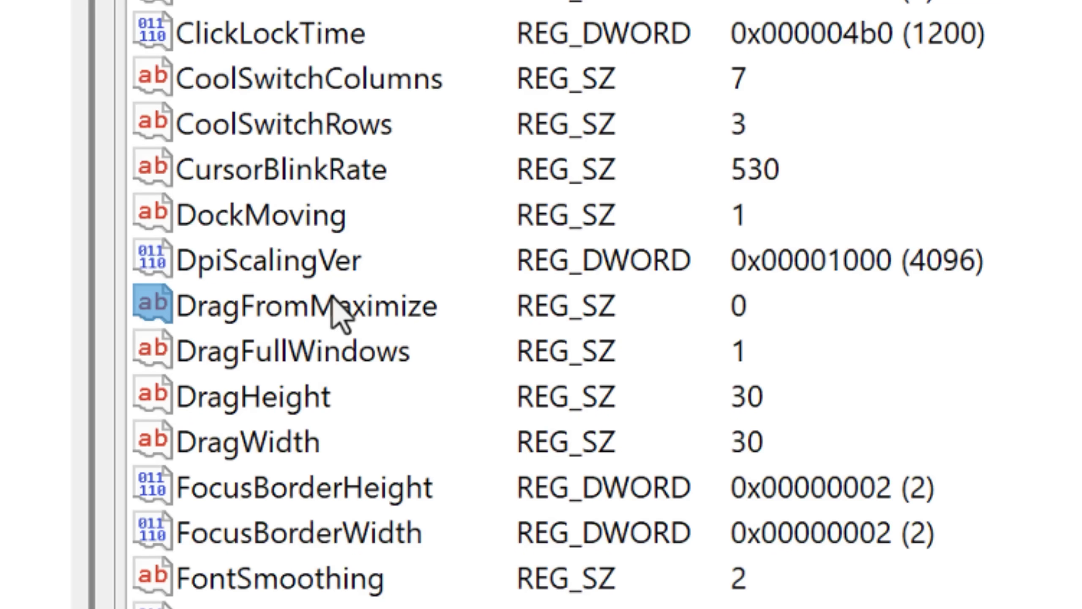
{"action": "left_click", "coordinate": [333, 298]}
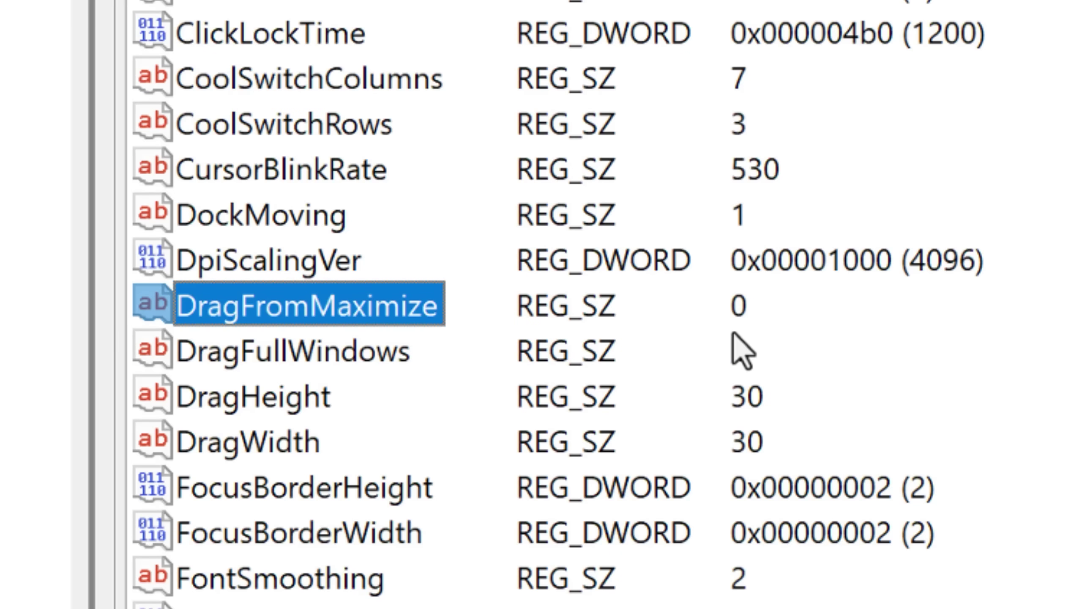
{"action": "left_click", "coordinate": [749, 320]}
{"action": "left_click", "coordinate": [426, 308]}
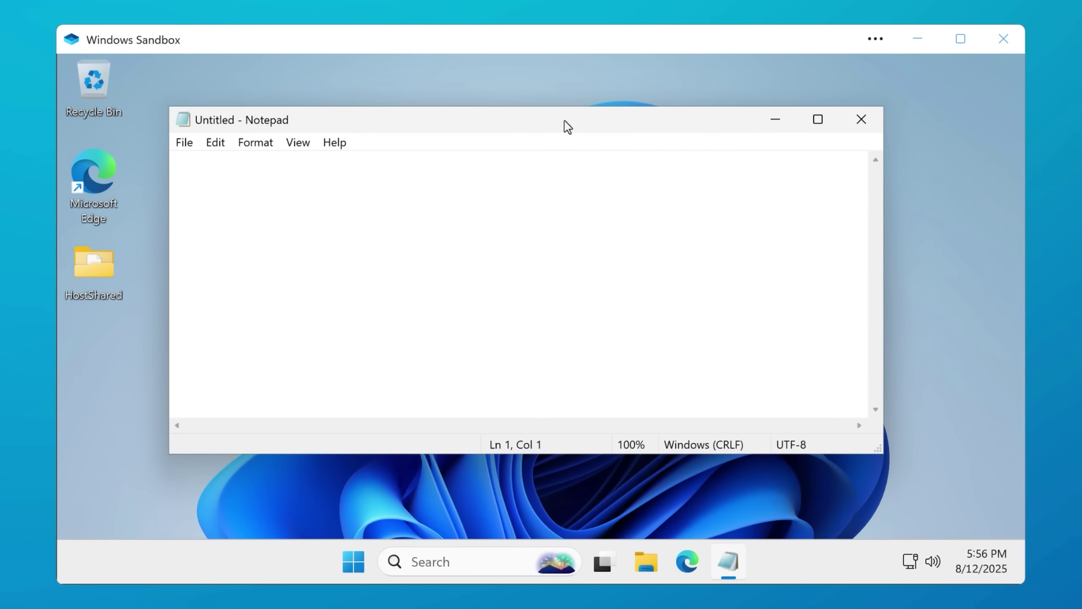
- Maximize Notepad, restore it, and move the smaller window slightly to the right
{"action": "double_click", "coordinate": [566, 125]}
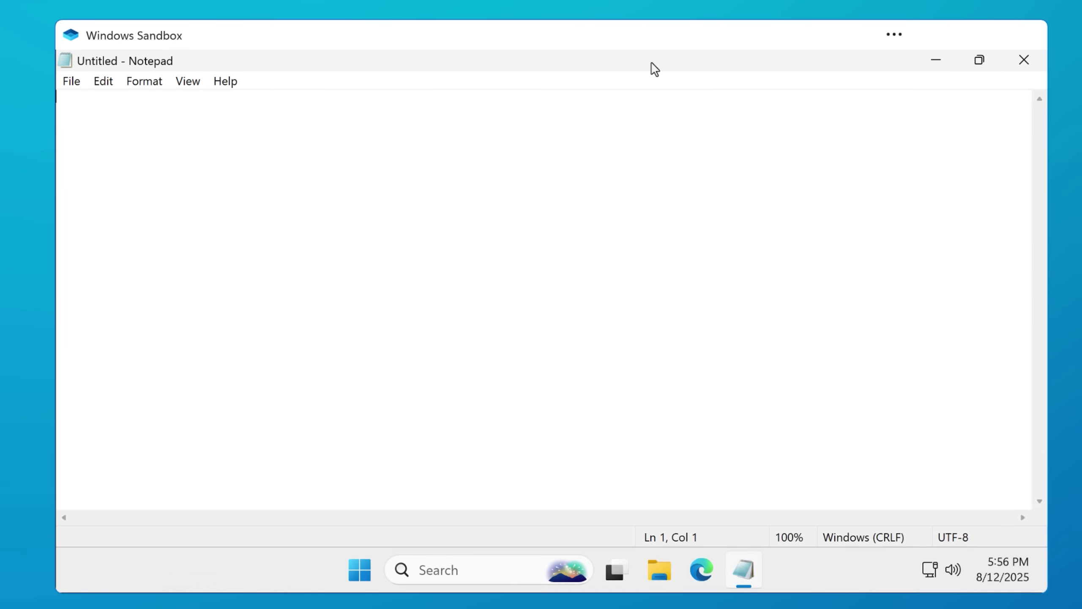
{"action": "double_click", "coordinate": [655, 68]}
{"action": "mouse_move", "coordinate": [553, 114]}
{"action": "left_mouse_down"}
{"action": "mouse_move", "coordinate": [594, 119]}
{"action": "mouse_move", "coordinate": [580, 145]}
{"action": "mouse_move", "coordinate": [572, 120]}
{"action": "left_mouse_up"}
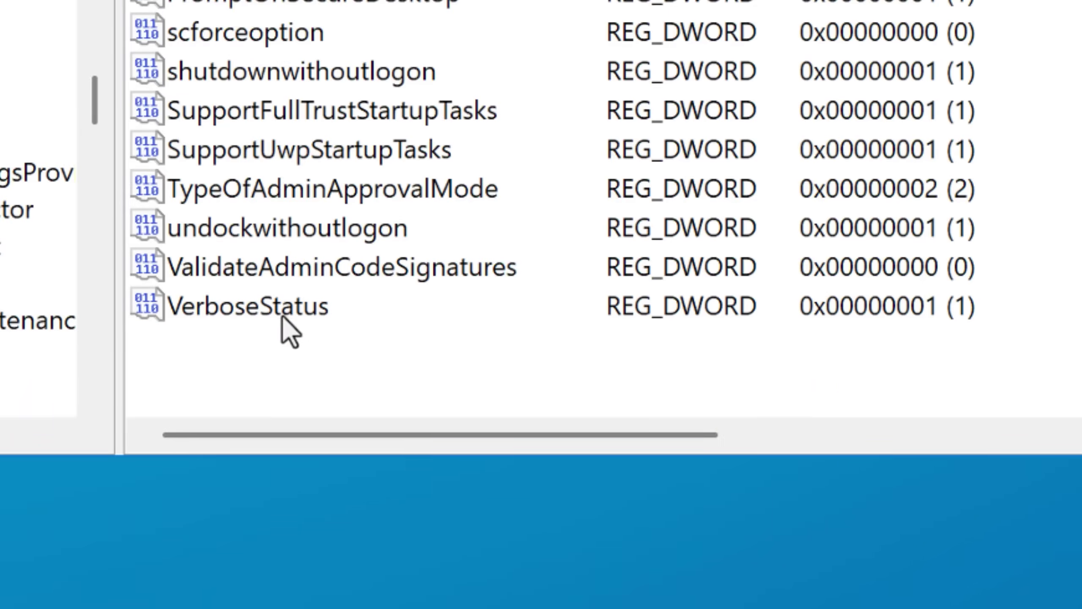
- Select the VerboseStatus DWORD (1) in the System key and dismiss the New value menu
{"action": "left_click", "coordinate": [273, 315]}
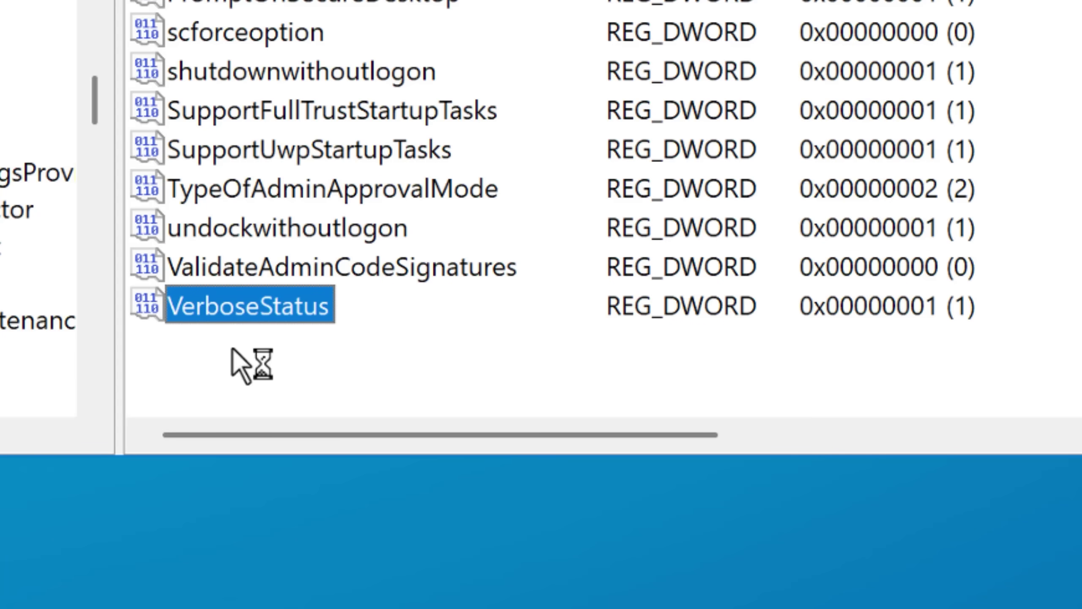
{"action": "right_click", "coordinate": [219, 351]}
{"action": "mouse_move", "coordinate": [303, 383]}
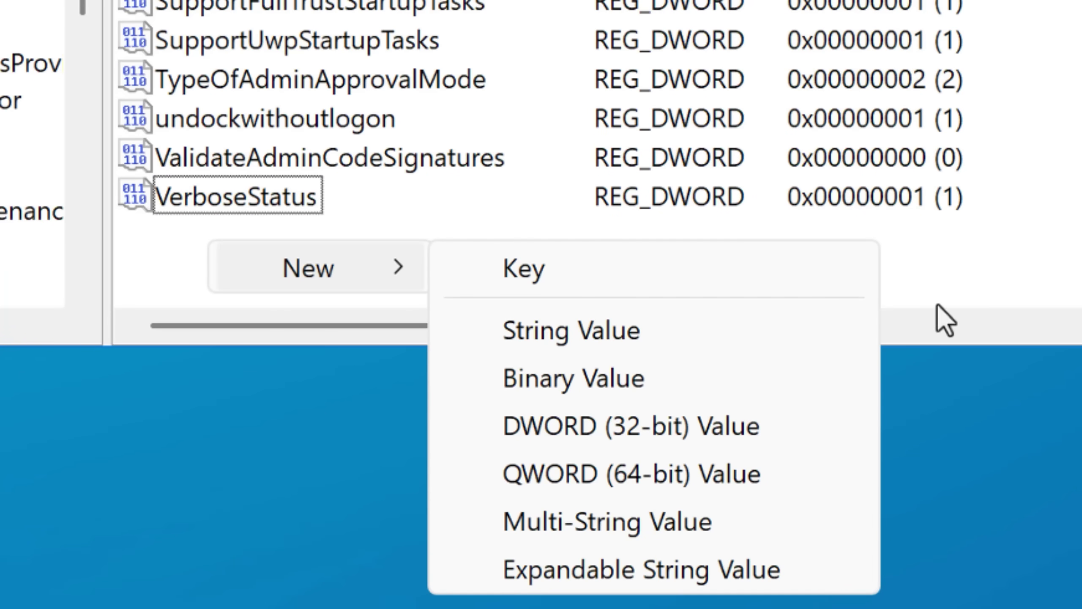
{"action": "left_click", "coordinate": [635, 234]}
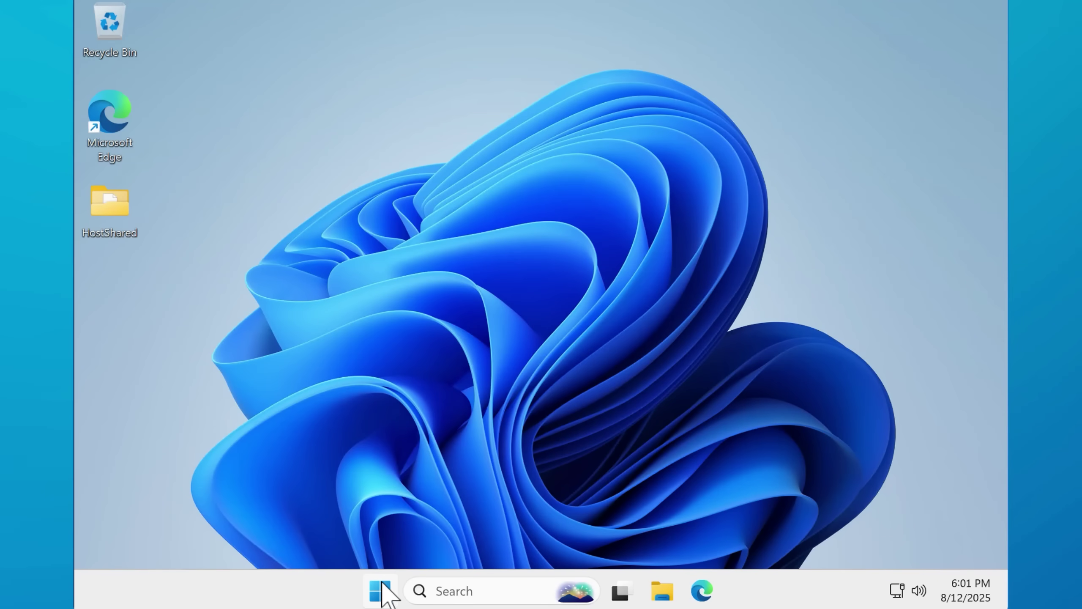
- Search Start for 'mem', confirm DisableSearchBoxSuggestions is 1, then search 'mem' again to see only local results
{"action": "left_click", "coordinate": [381, 591]}
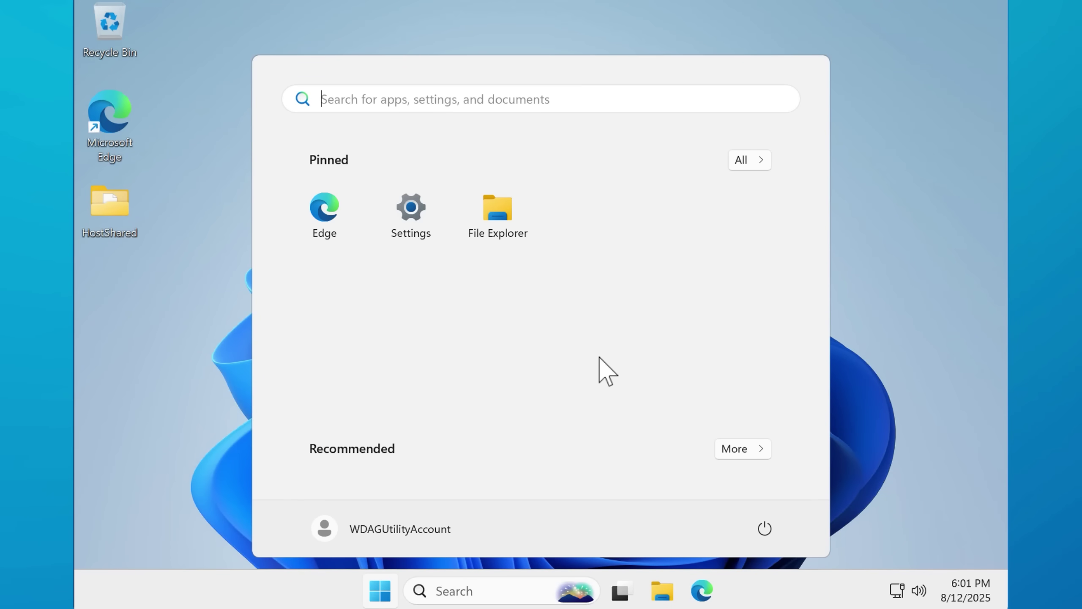
{"action": "type", "text": "mem"}
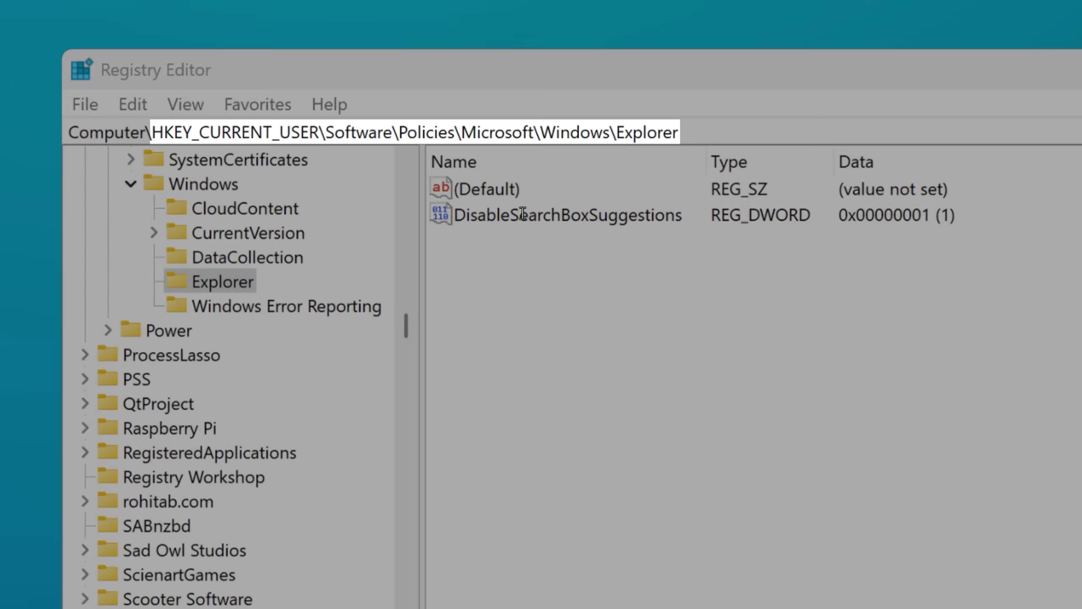
{"action": "left_click", "coordinate": [660, 223]}
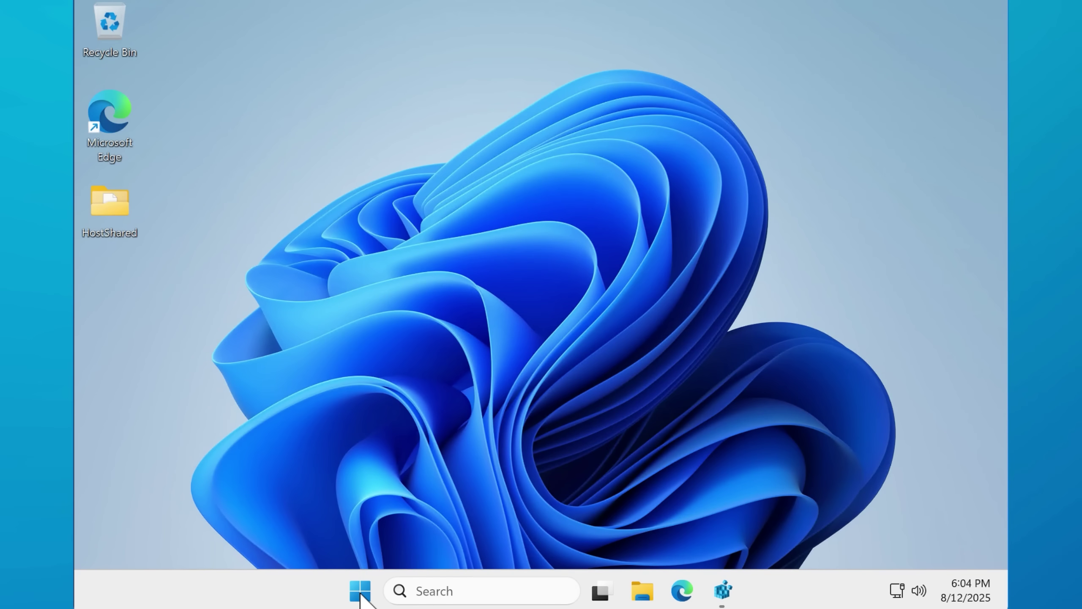
{"action": "left_click", "coordinate": [361, 591]}
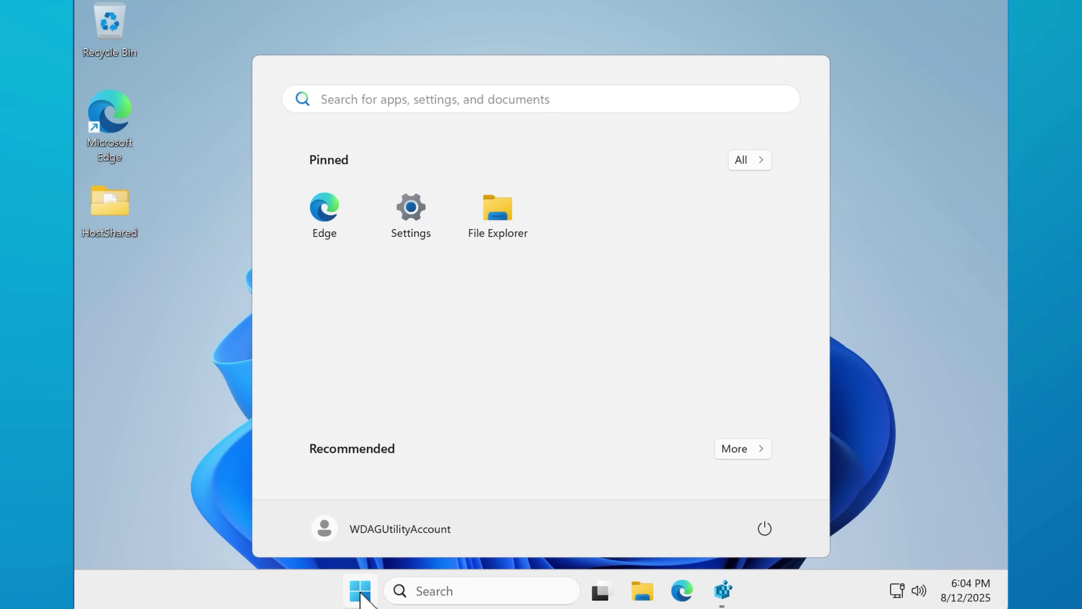
{"action": "type", "text": "mem"}
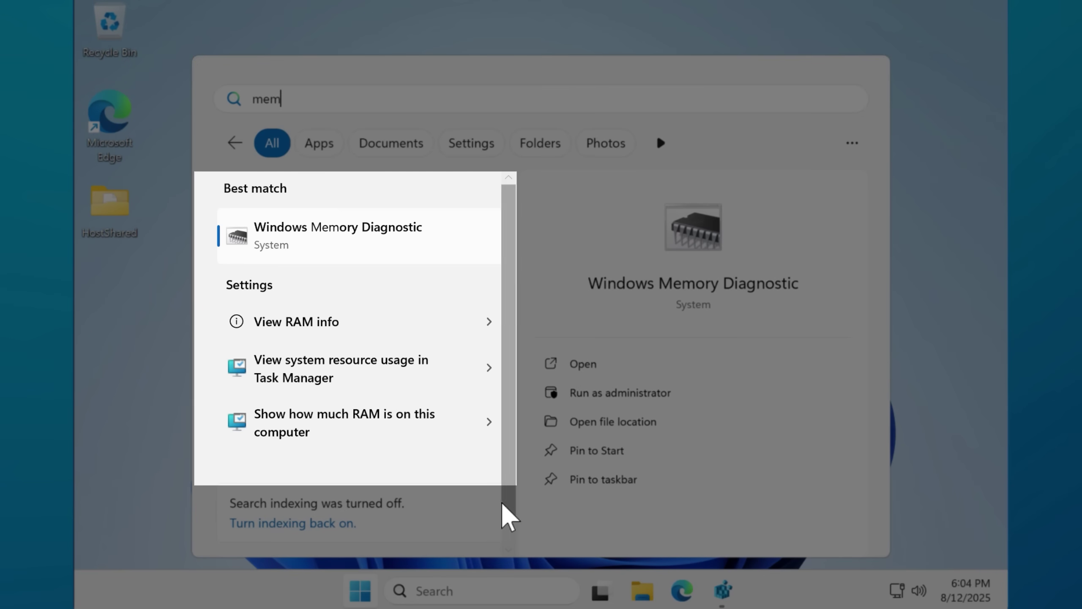